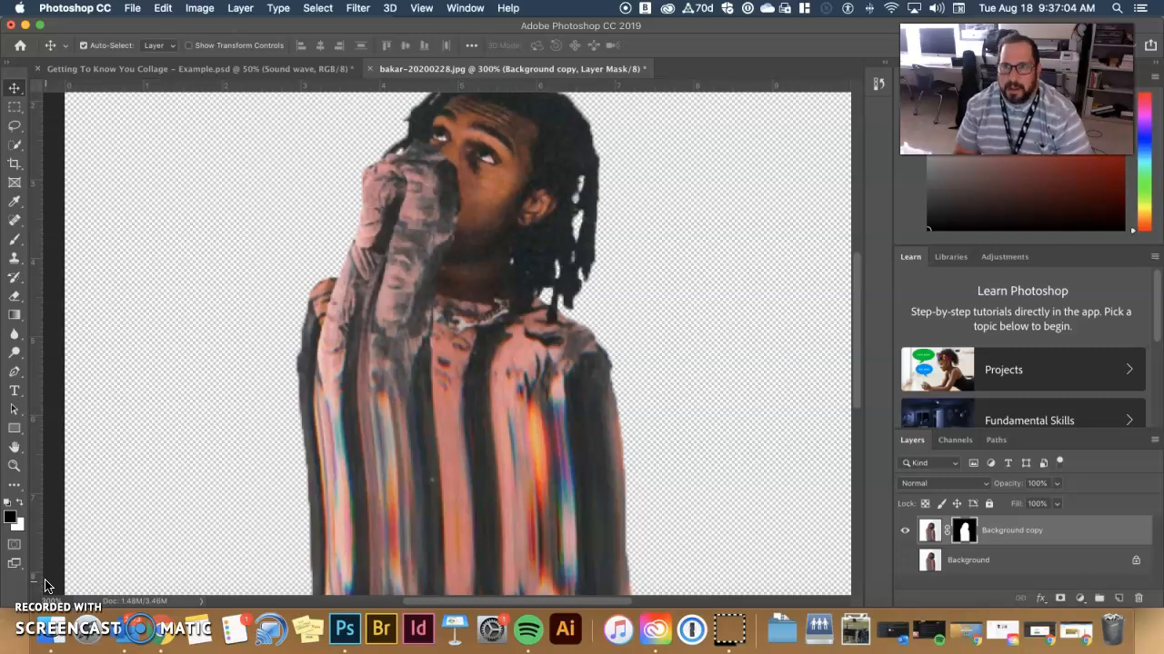
Step: Convert the masked Background copy layer in bakar-20200228.jpg to a smart object
drag(533, 402, 509, 450)
scroll(508, 451, down, 1)
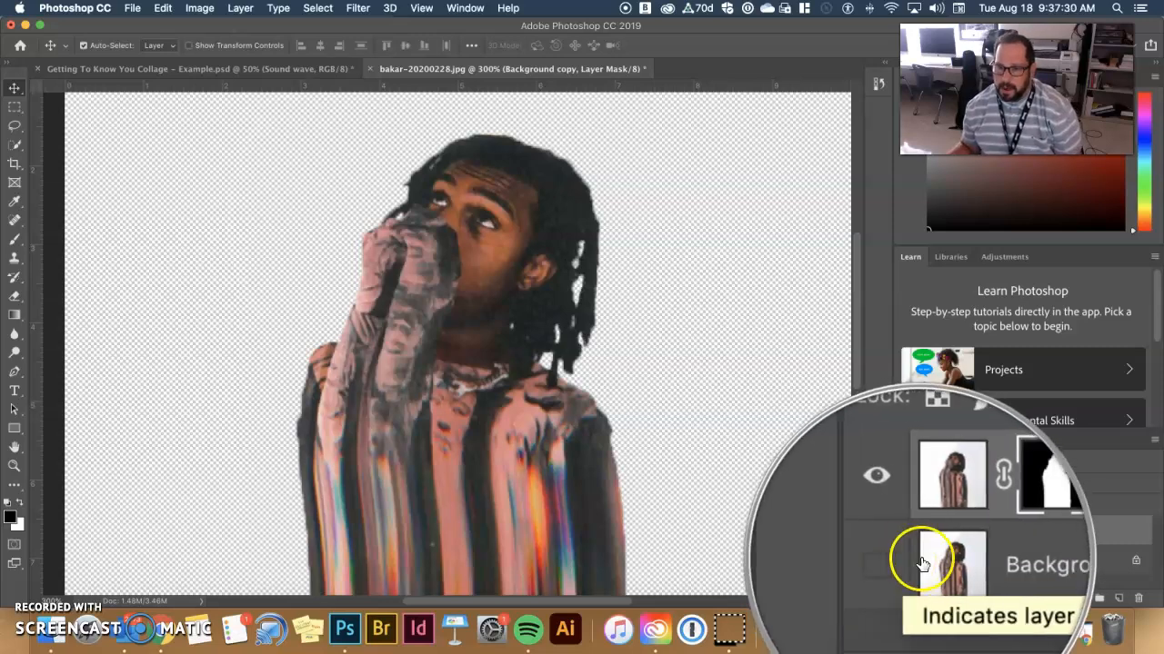
click(1043, 531)
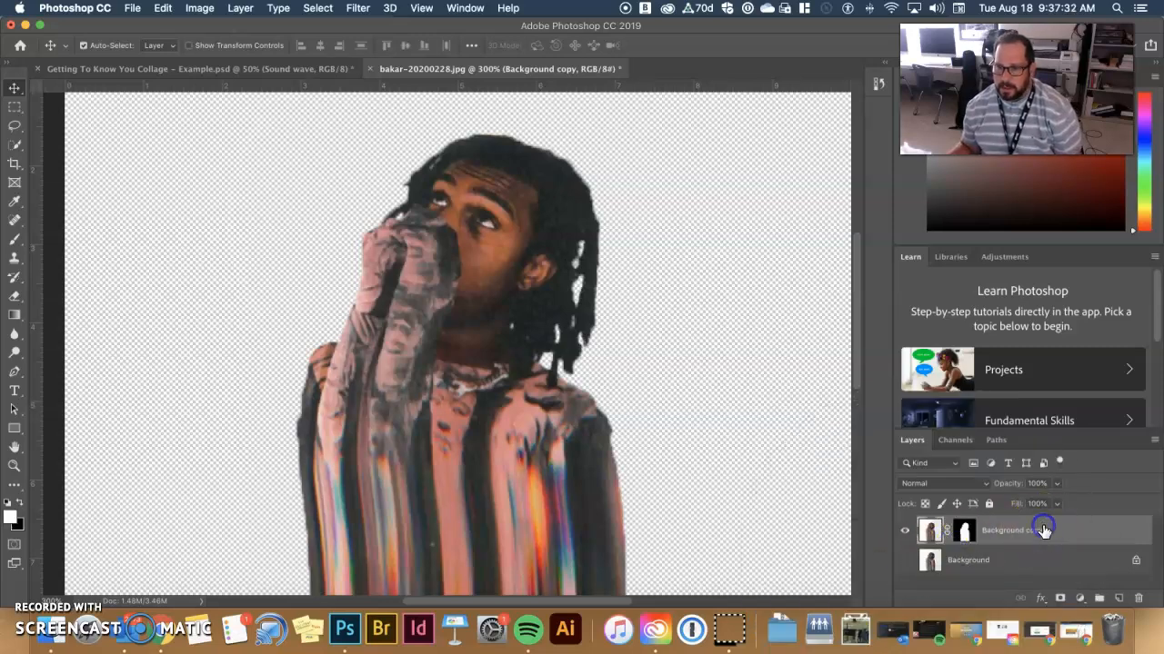
right_click(1044, 531)
mouse_move(954, 600)
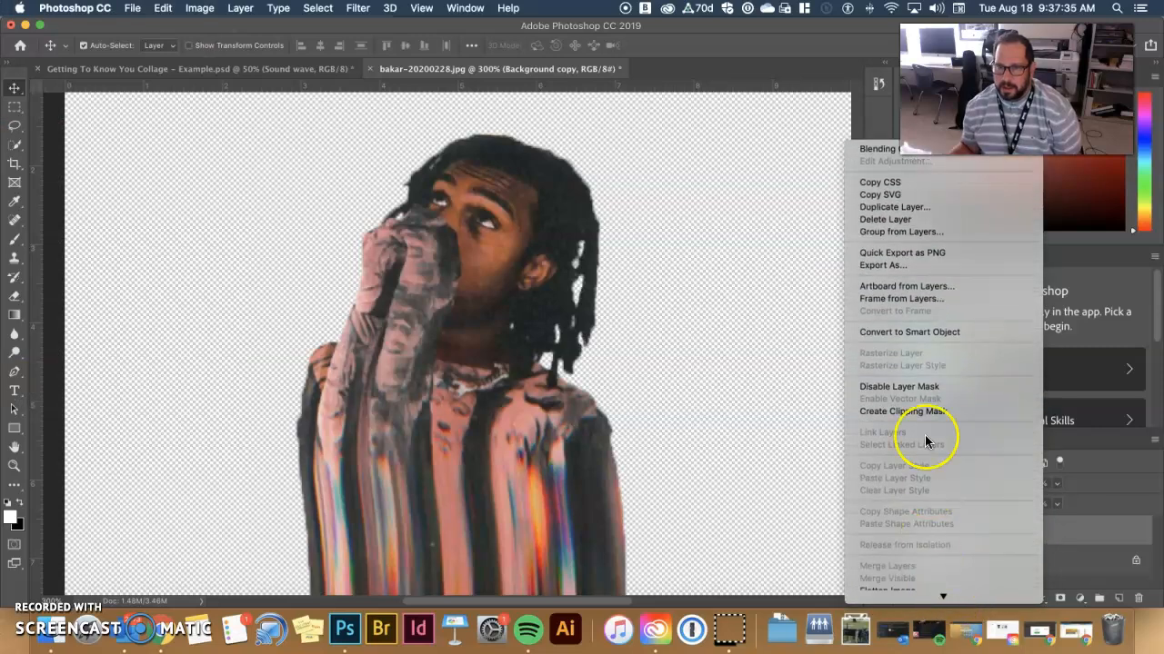
click(913, 331)
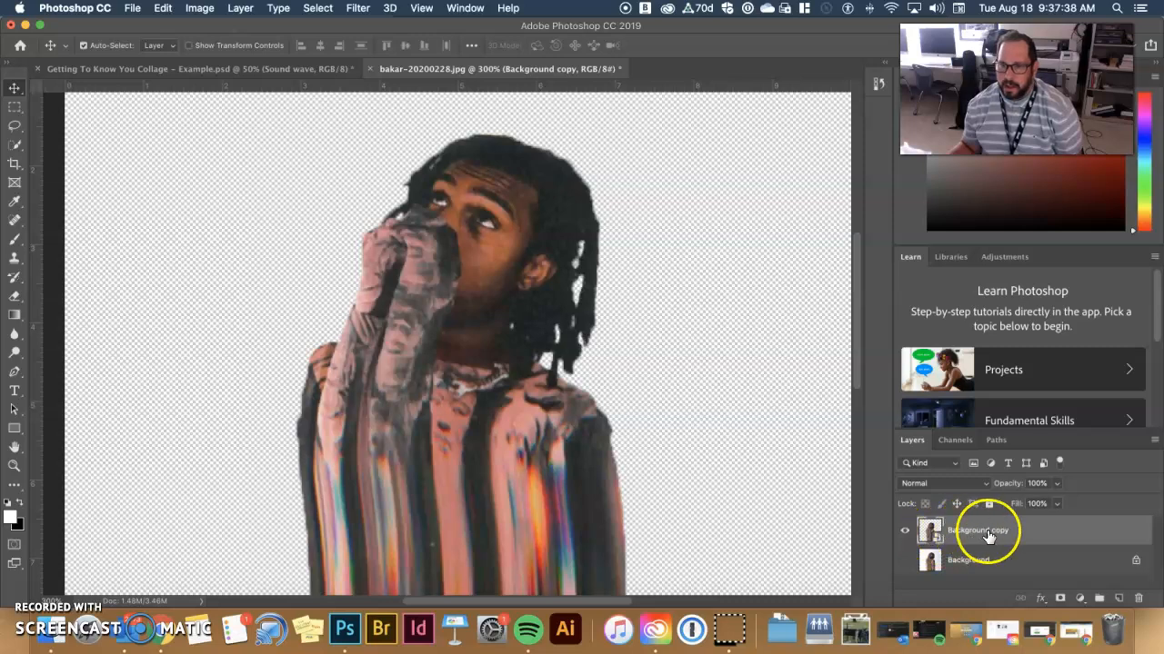
click(932, 535)
drag(927, 538, 948, 520)
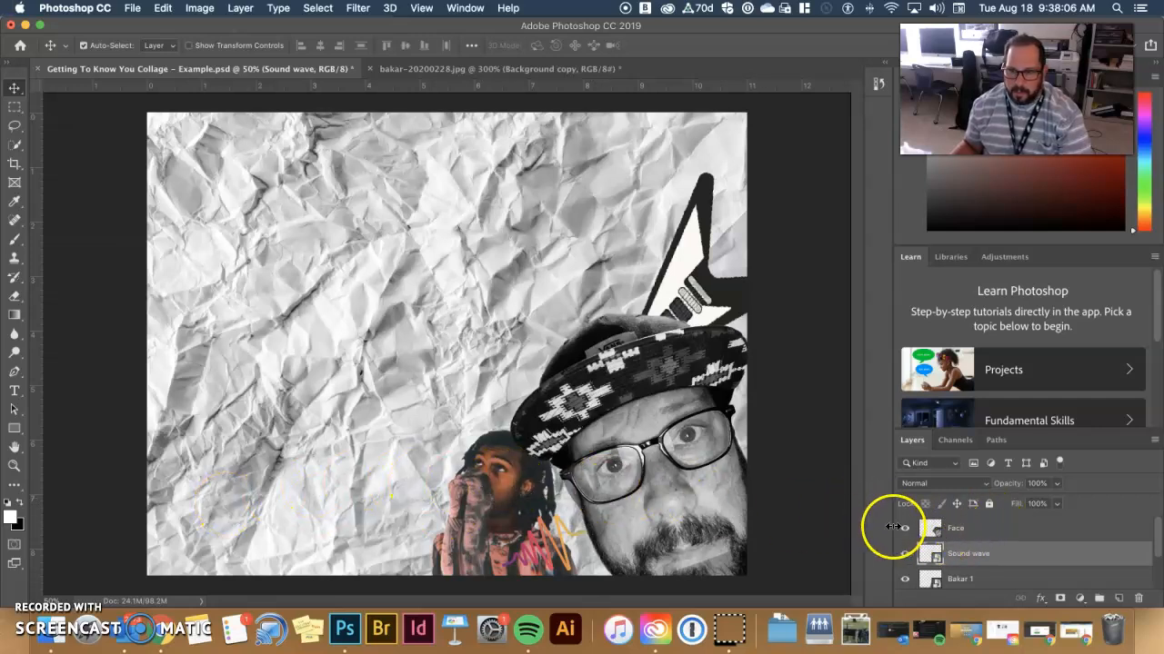
Step: Copy the Background copy smart object from bakar-20200228.jpg and return to the Getting To Know You Collage document
scroll(955, 555, down, 2)
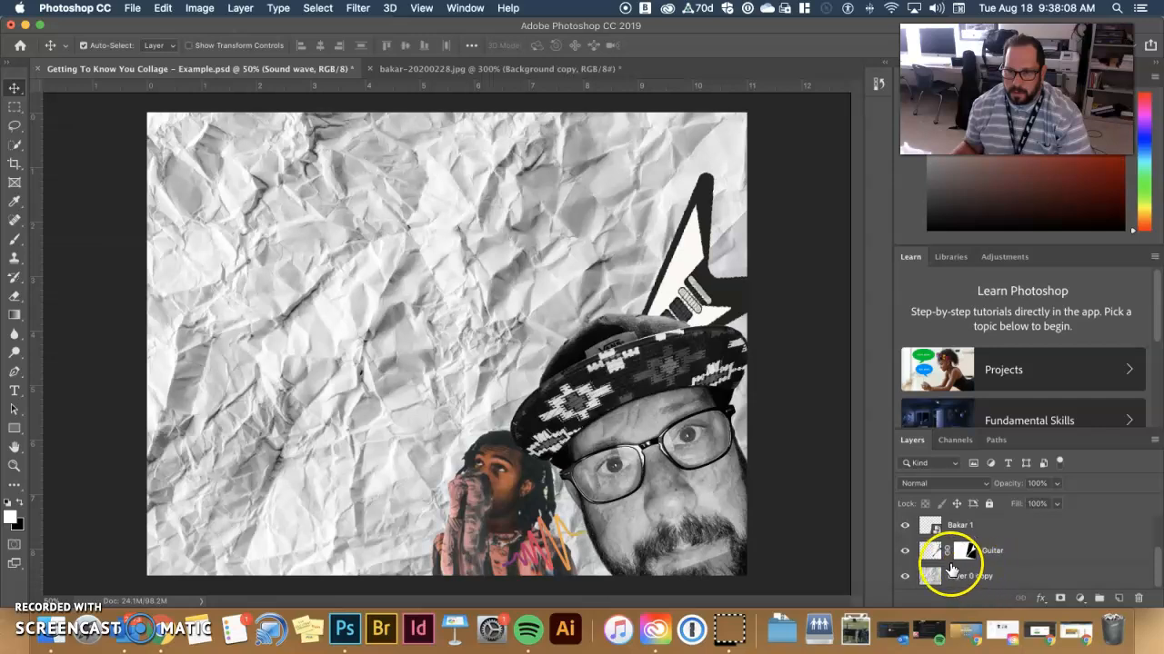
scroll(952, 571, up, 2)
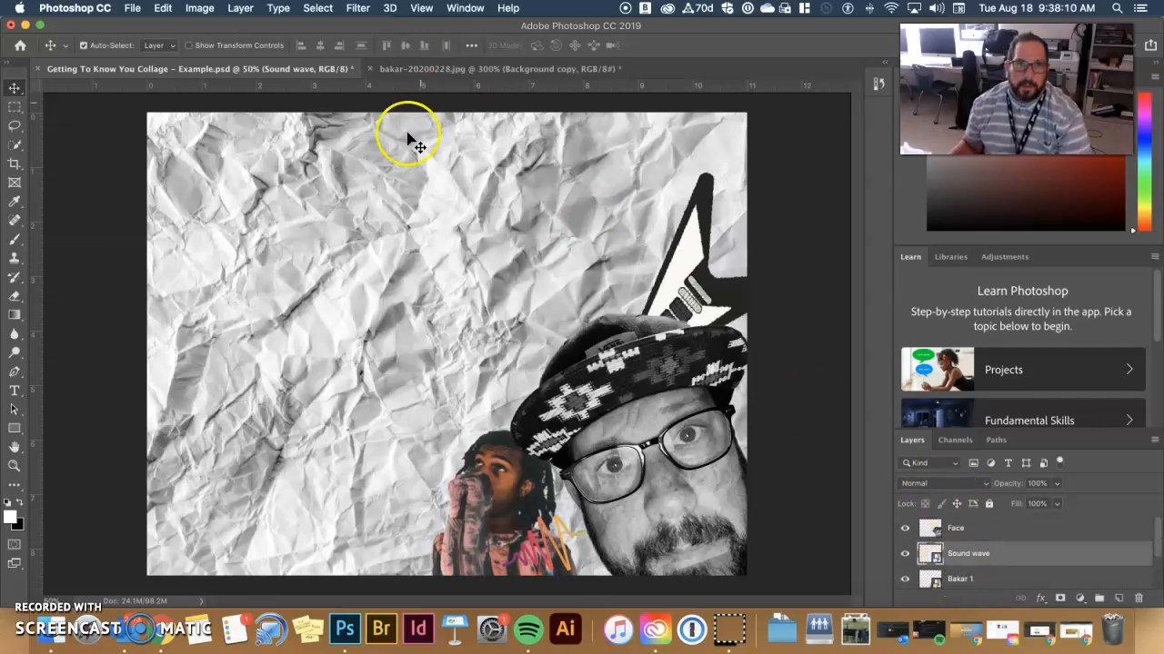
click(495, 71)
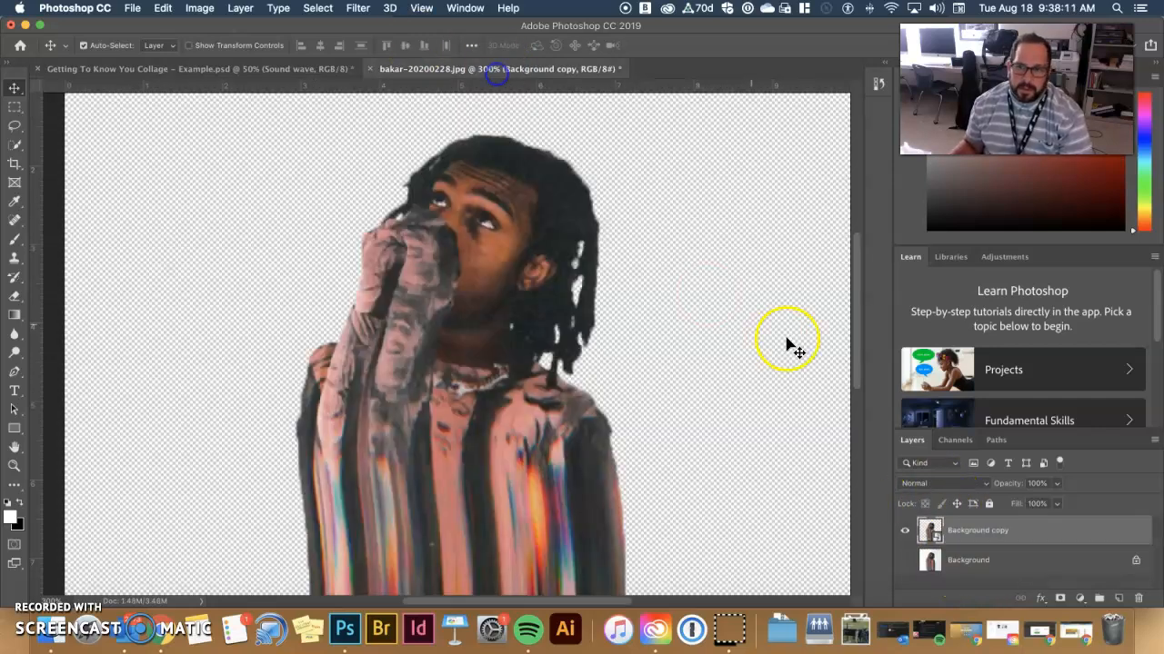
right_click(1023, 529)
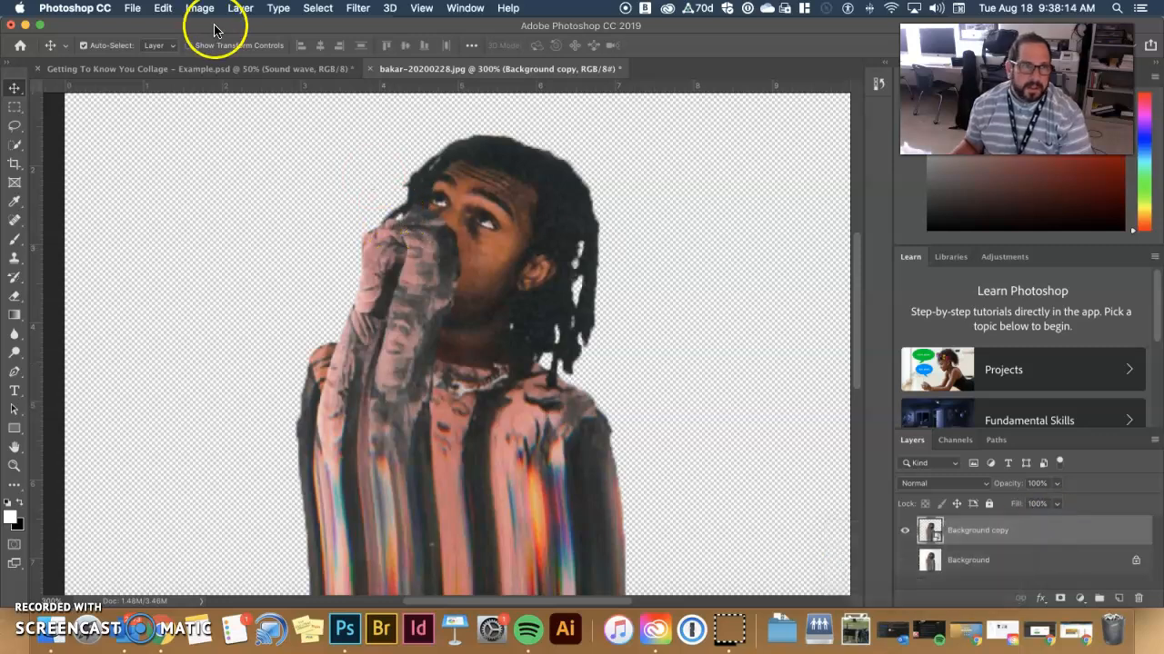
click(163, 8)
click(176, 111)
click(235, 73)
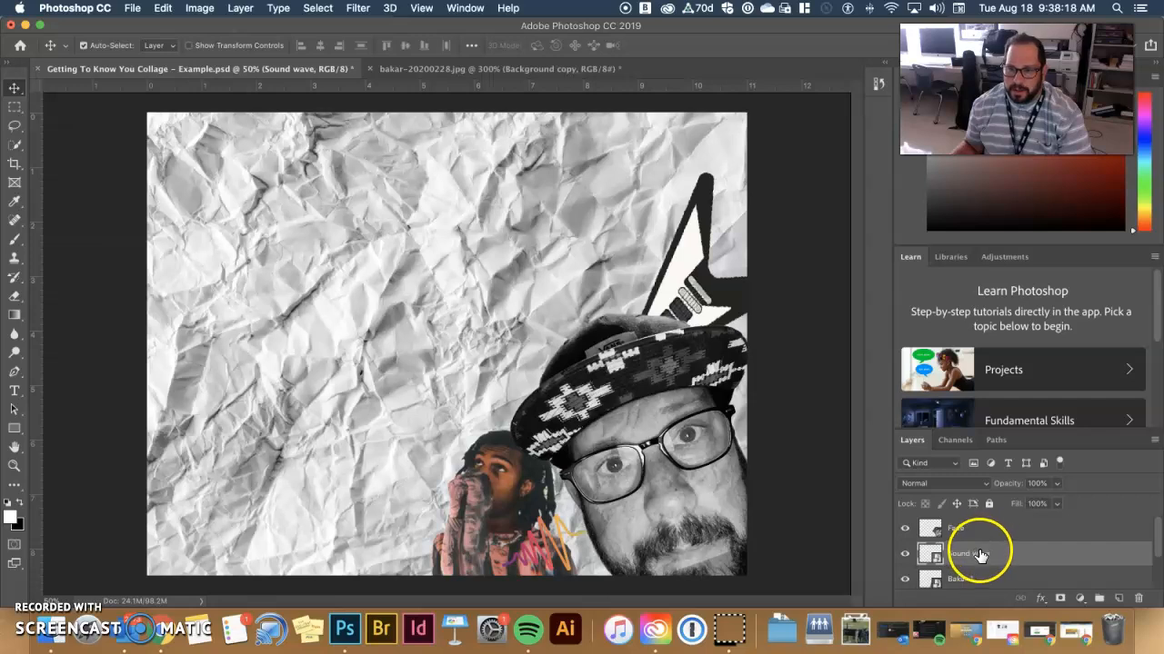
Step: Hide the Bakar 1 layer and paste the copied singer cutout into the collage
click(904, 579)
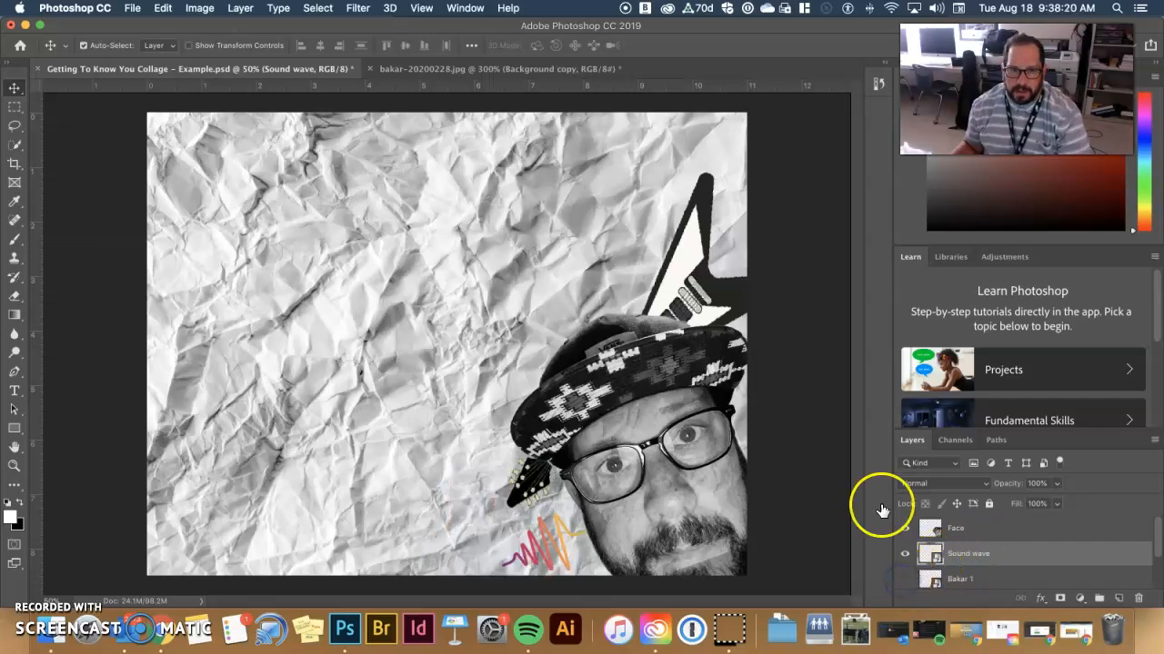
click(162, 8)
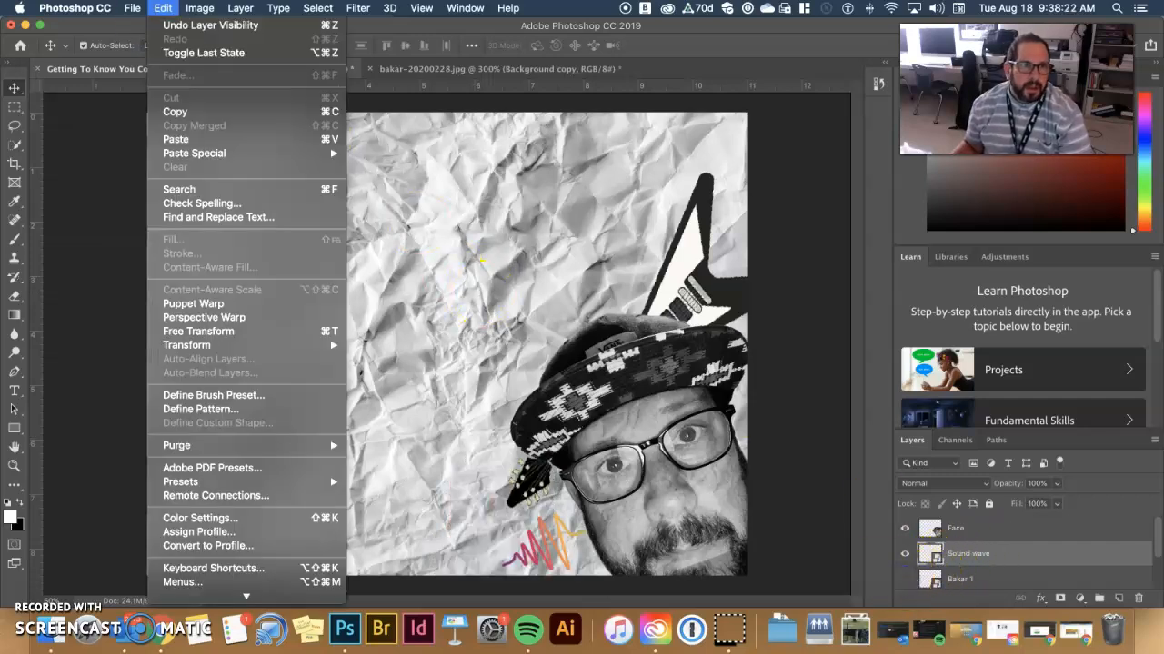
click(193, 139)
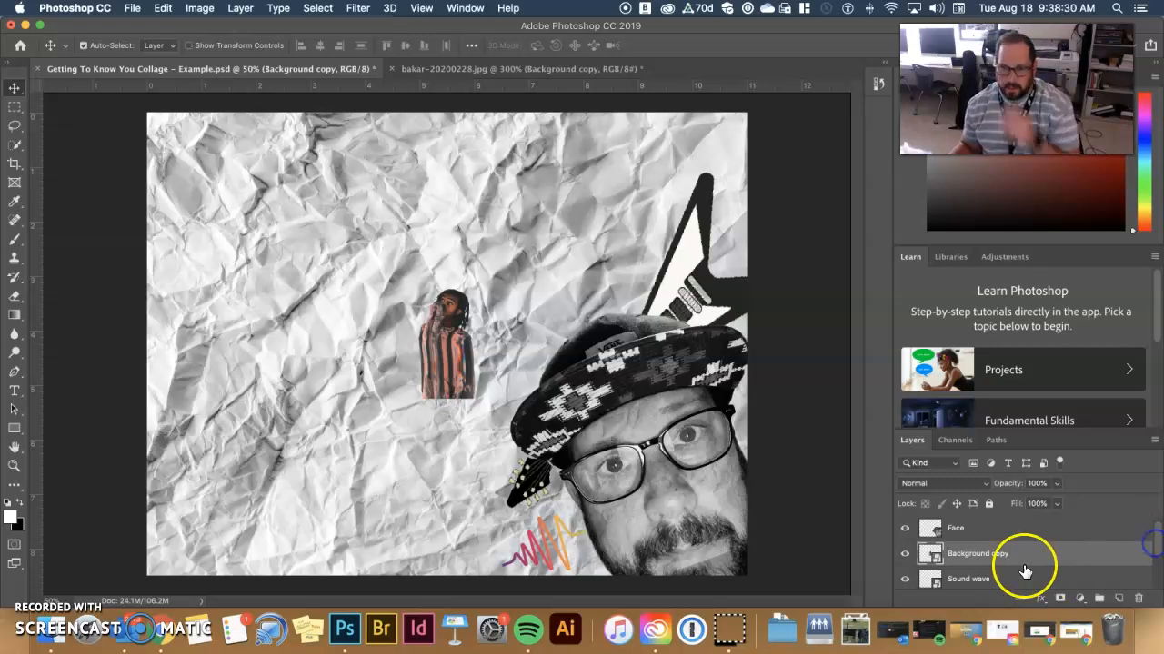
drag(1159, 544, 1156, 547)
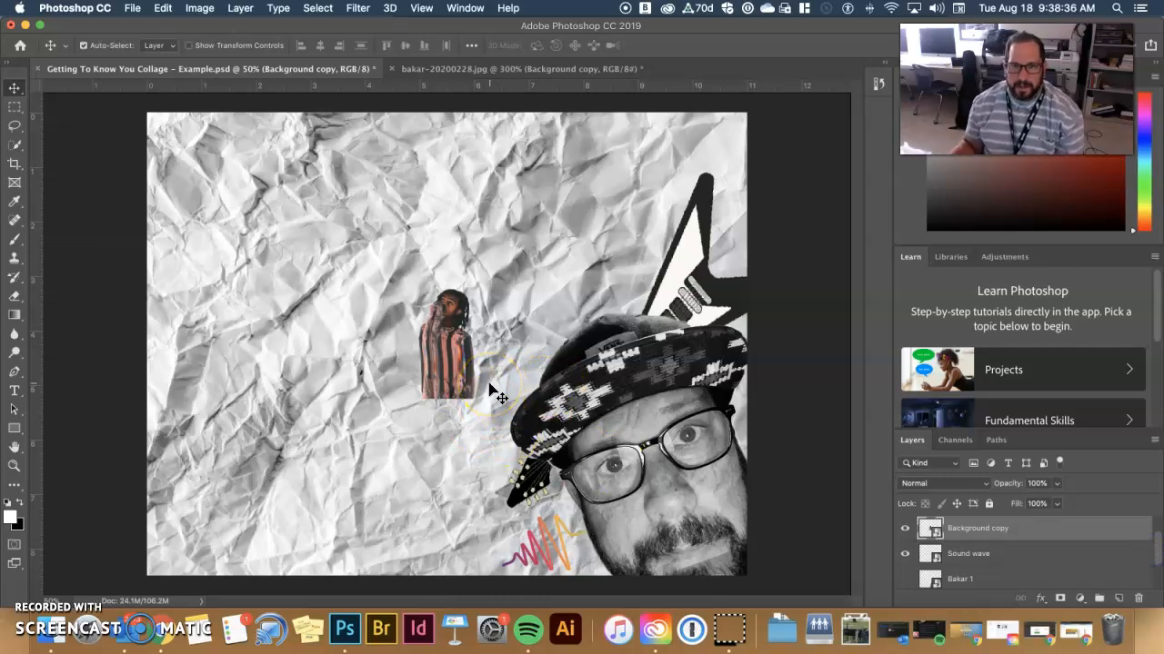
click(447, 341)
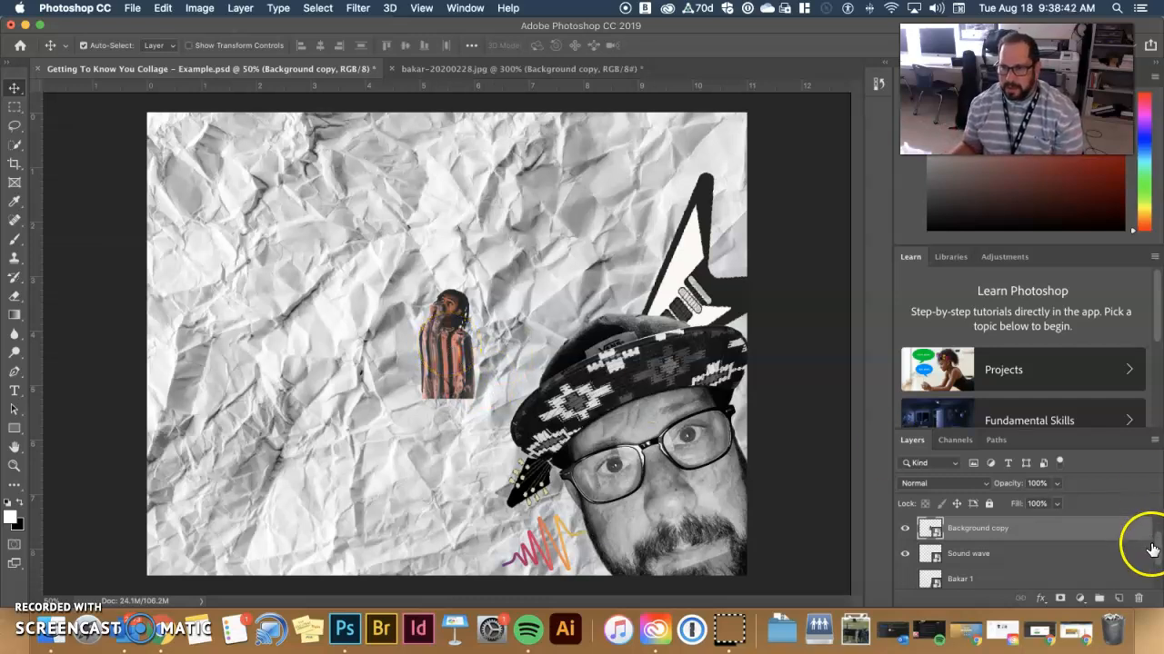
Step: Rename the pasted Background copy layer as Bakar
drag(1156, 546, 1156, 536)
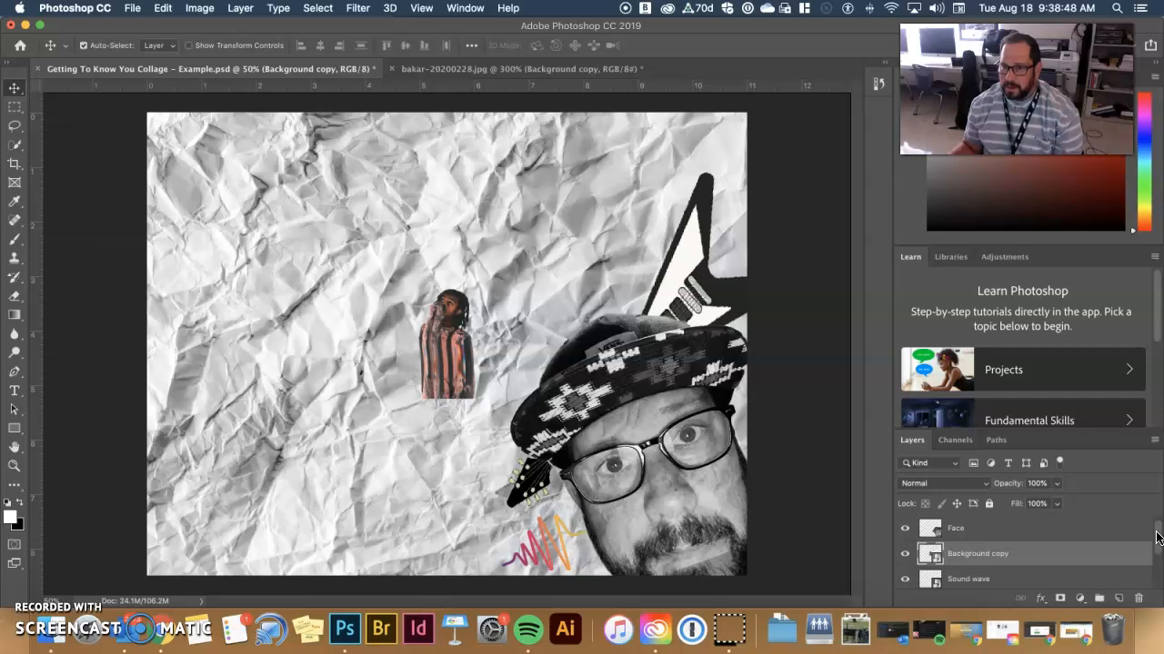
double_click(989, 554)
text(Bakar)
key(Return)
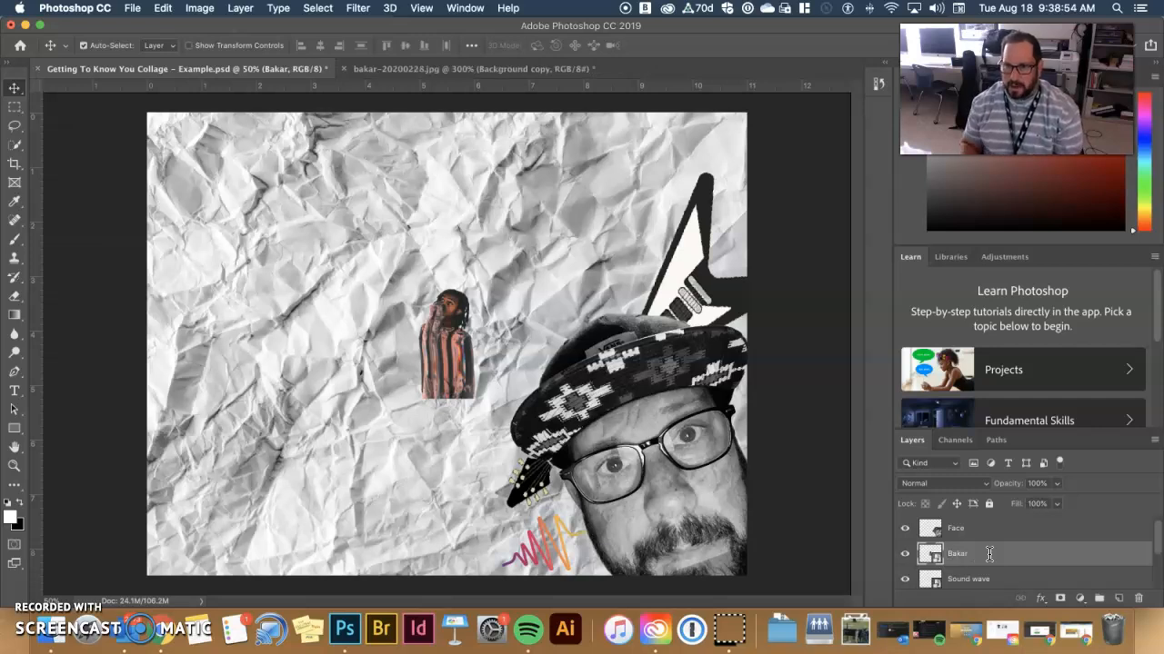
scroll(991, 568, down, 3)
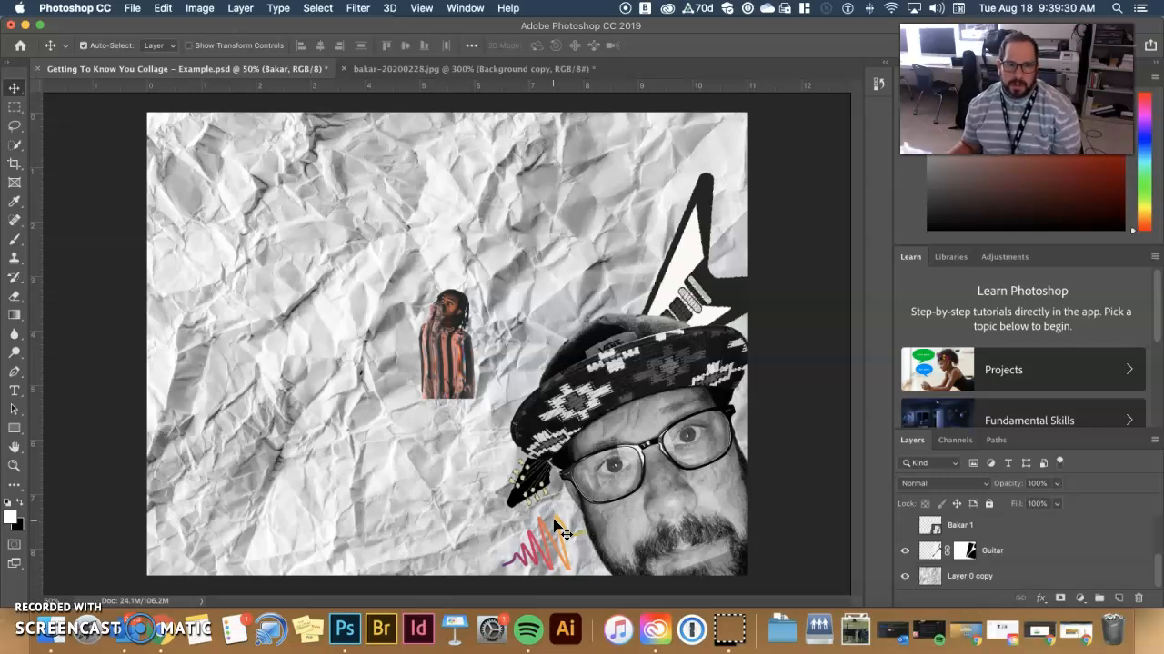
scroll(957, 554, up, 5)
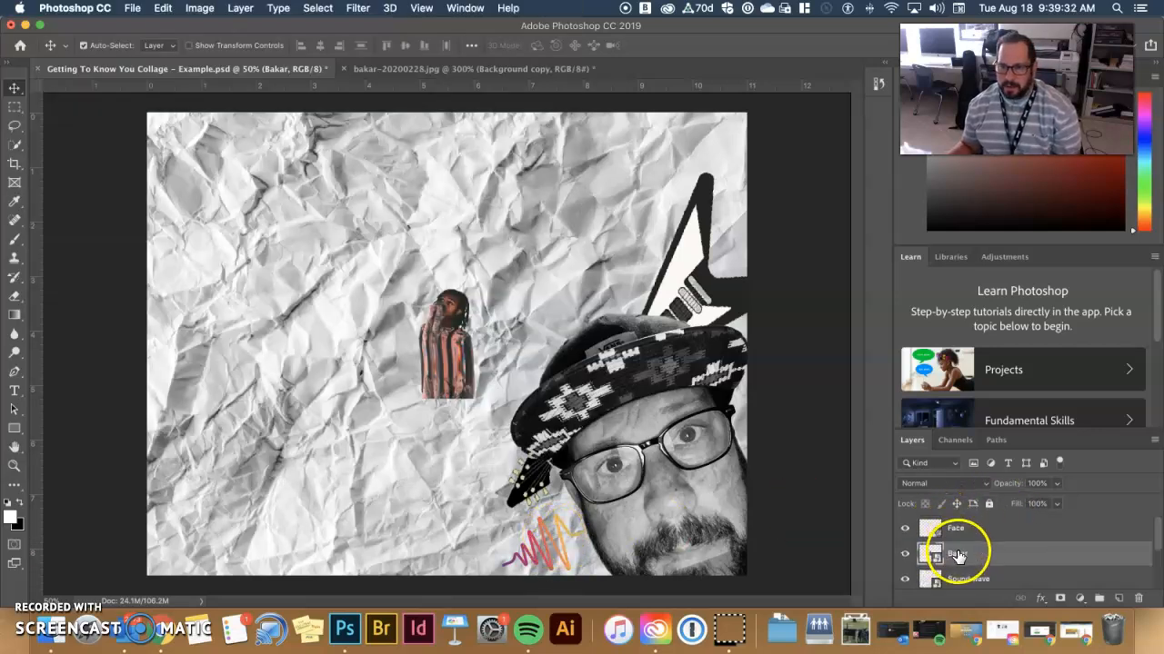
scroll(971, 566, down, 1)
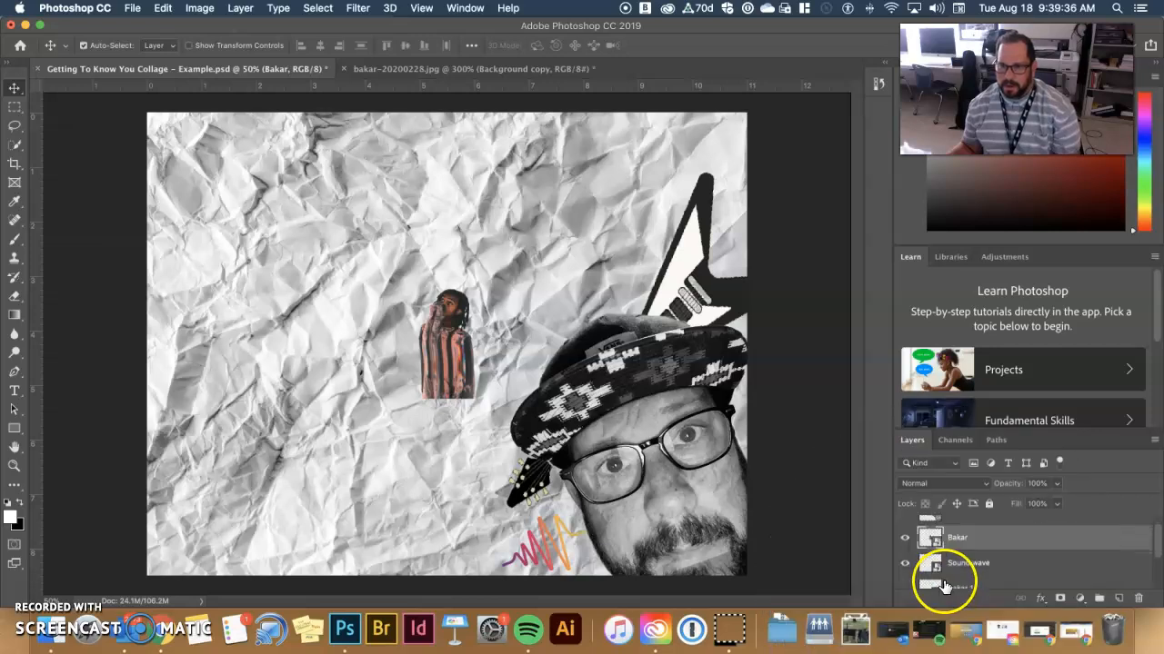
click(969, 539)
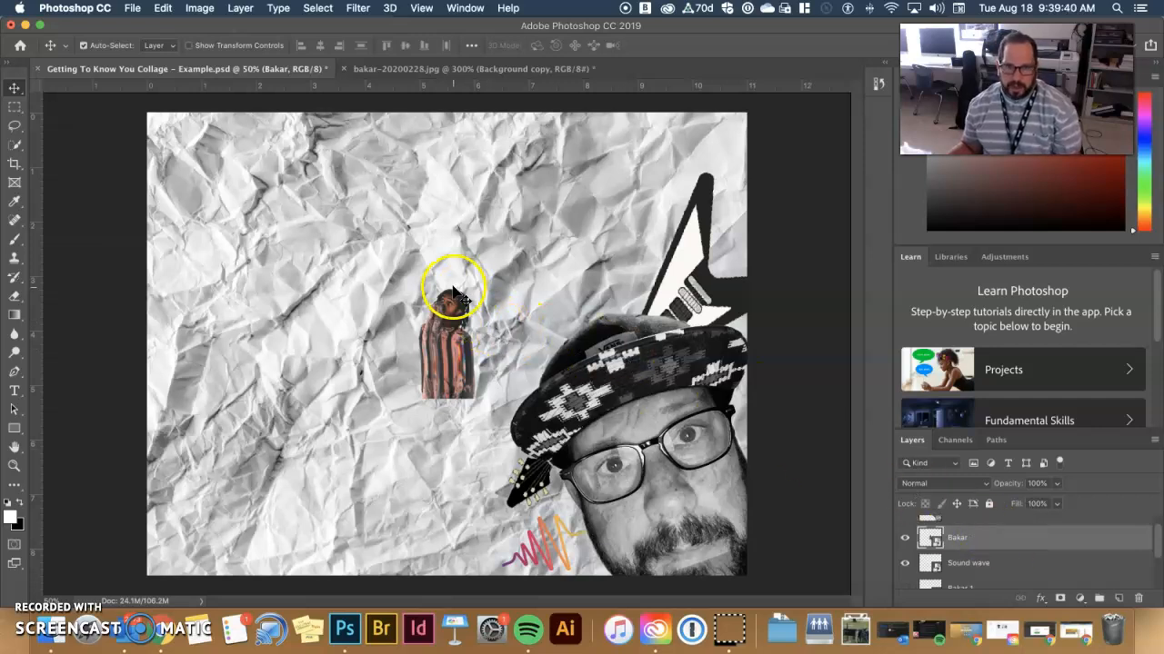
click(192, 9)
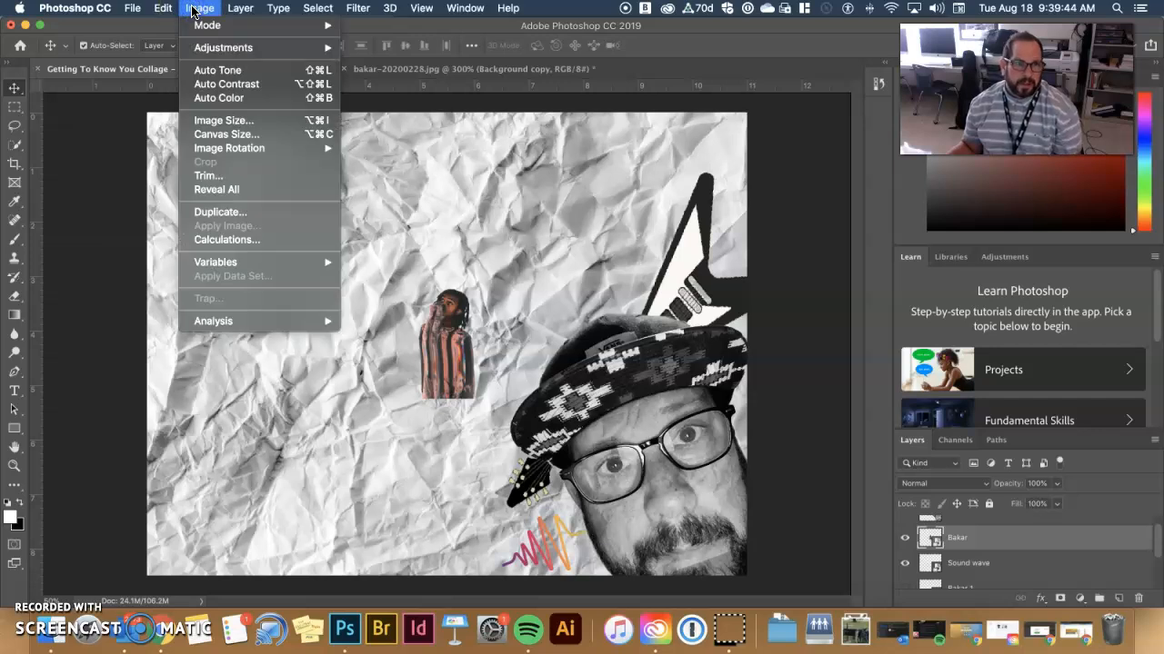
mouse_move(164, 10)
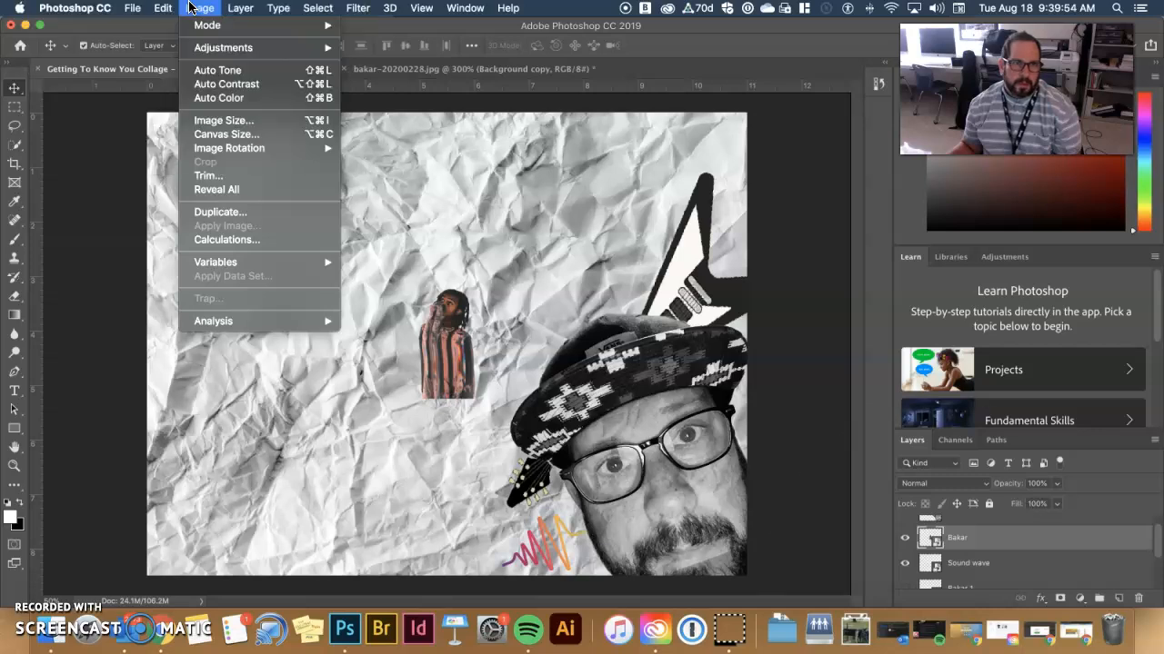
click(317, 8)
click(241, 27)
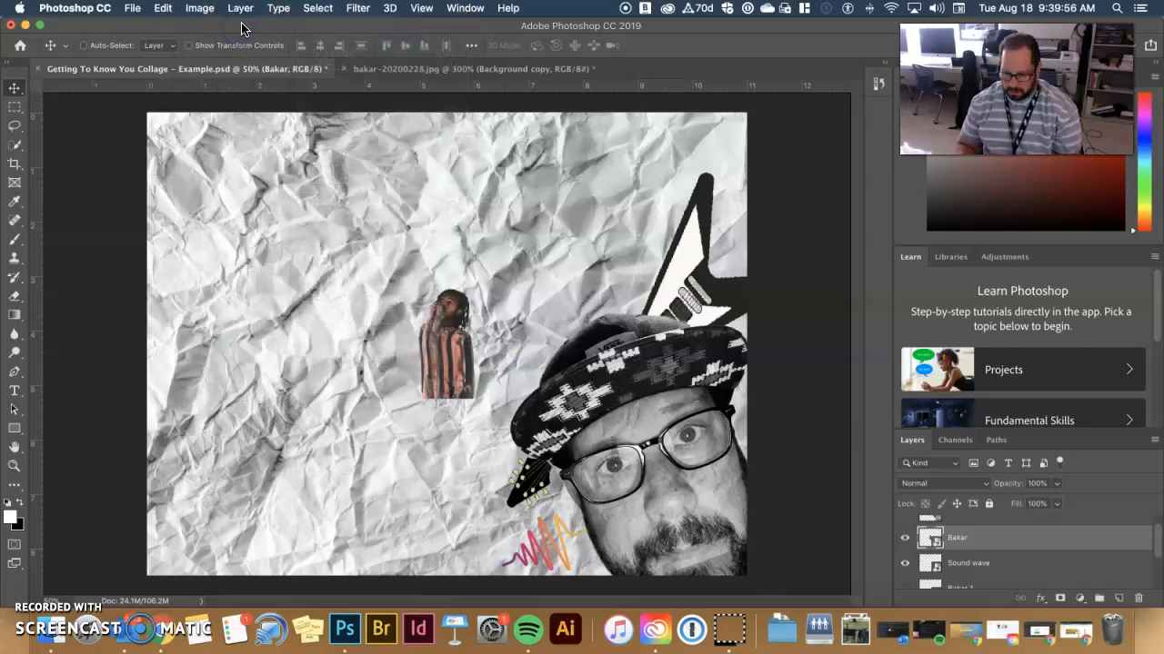
Step: Free-transform the Bakar cutout: enlarge it to about 51%, rotate it to about -12°, and place it near the canvas's left edge
key(super+t)
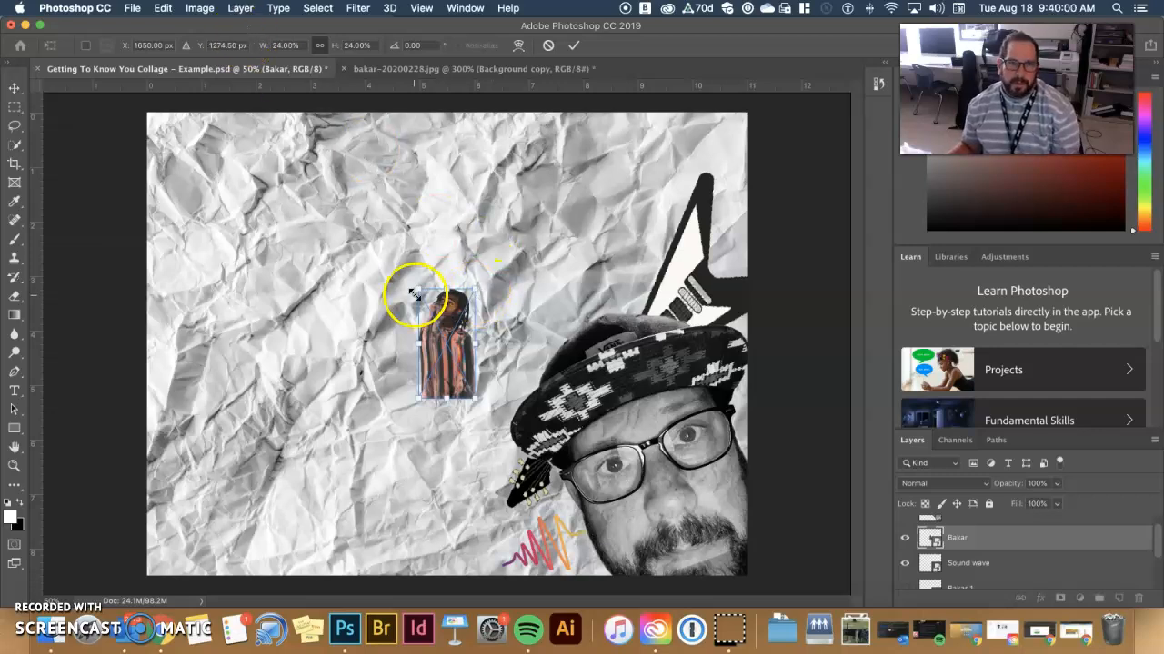
drag(419, 291, 278, 207)
drag(376, 344, 191, 577)
drag(278, 414, 254, 395)
drag(207, 484, 218, 385)
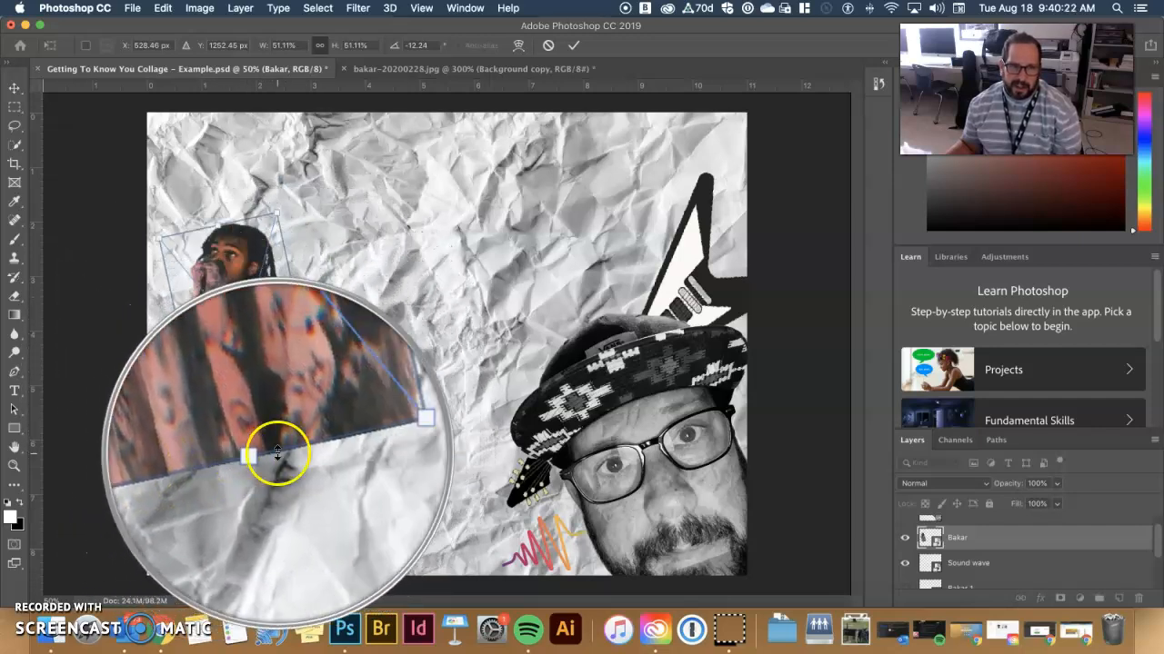
Step: Try the Bakar cutout in the canvas's lower-left corner, and move it behind the hat beside the guitar
drag(258, 318, 202, 546)
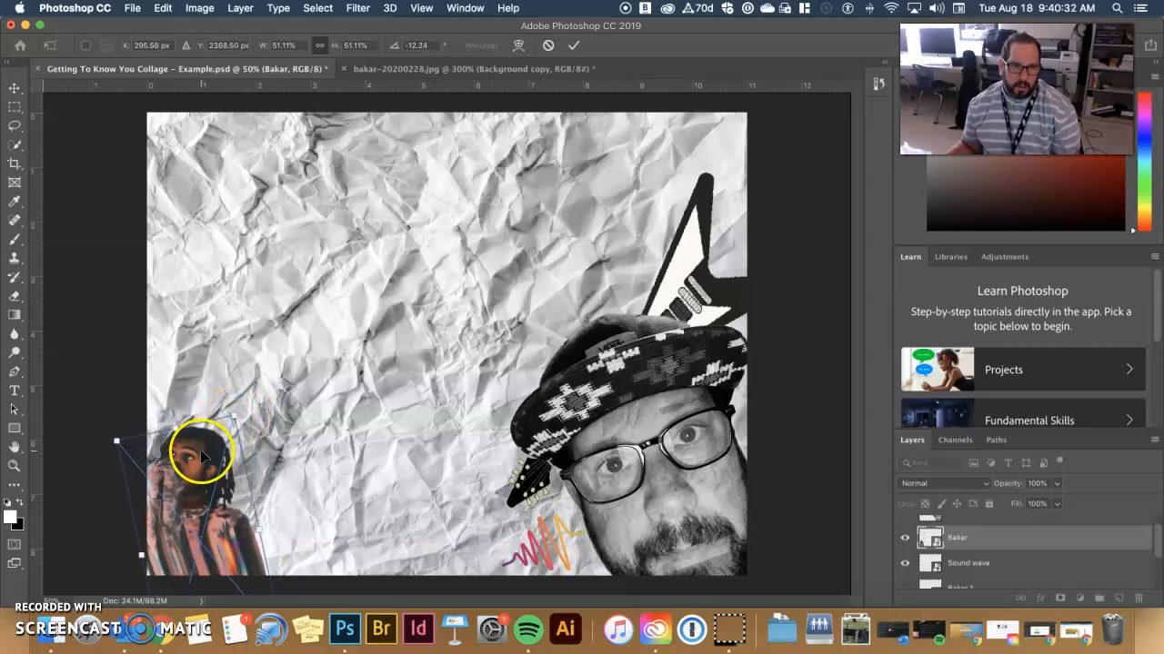
drag(192, 472, 584, 268)
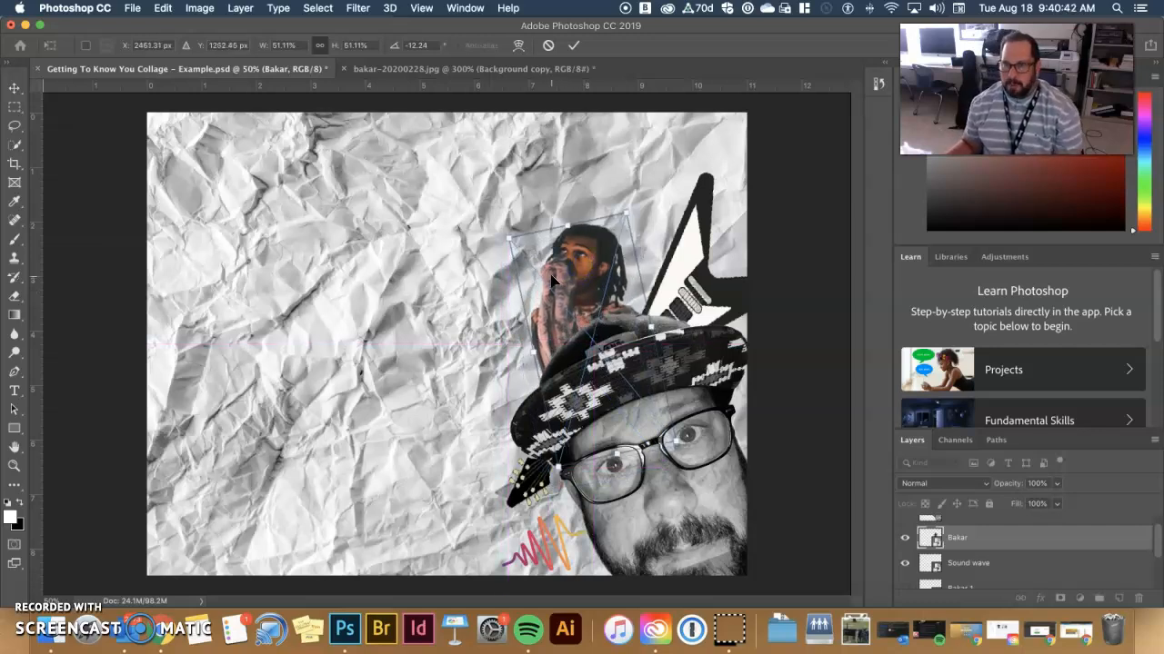
click(526, 288)
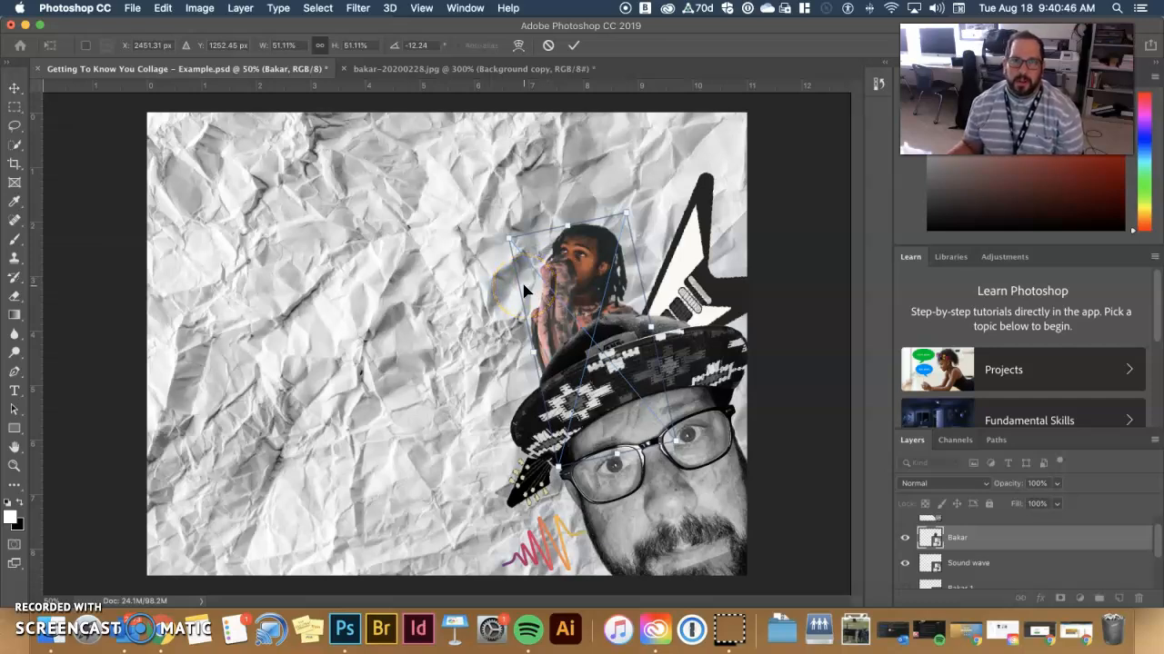
Step: Reorder the Bakar layer above the Face layer and move the cutout to the middle of the canvas
scroll(984, 556, down, 1)
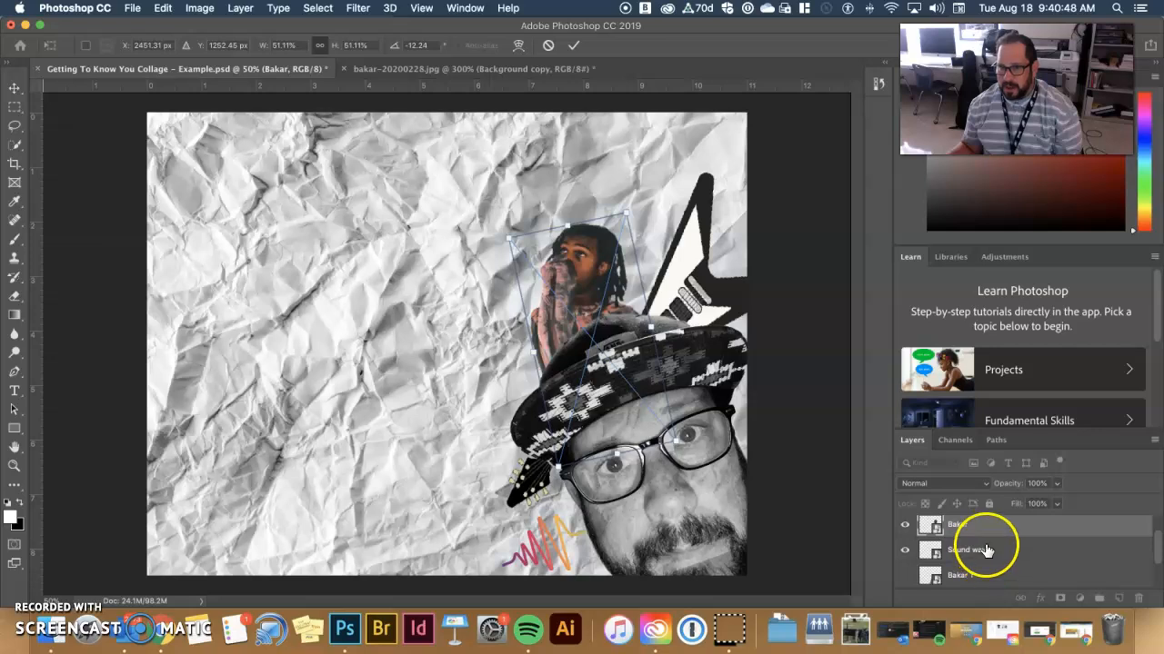
scroll(982, 553, up, 2)
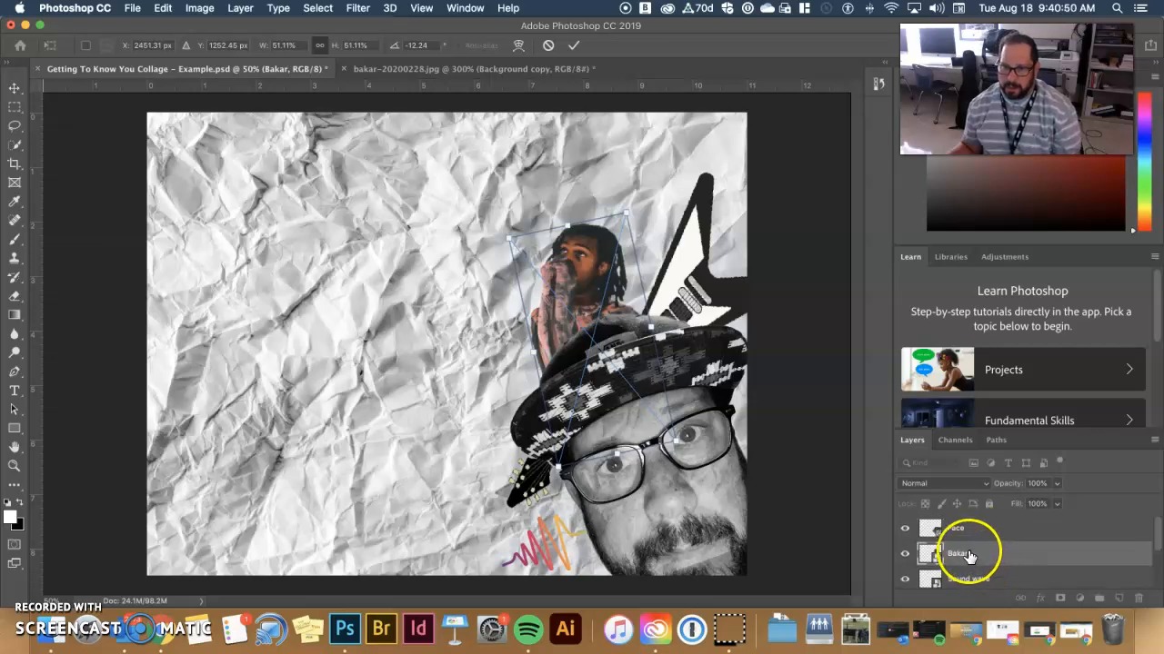
drag(930, 548, 932, 525)
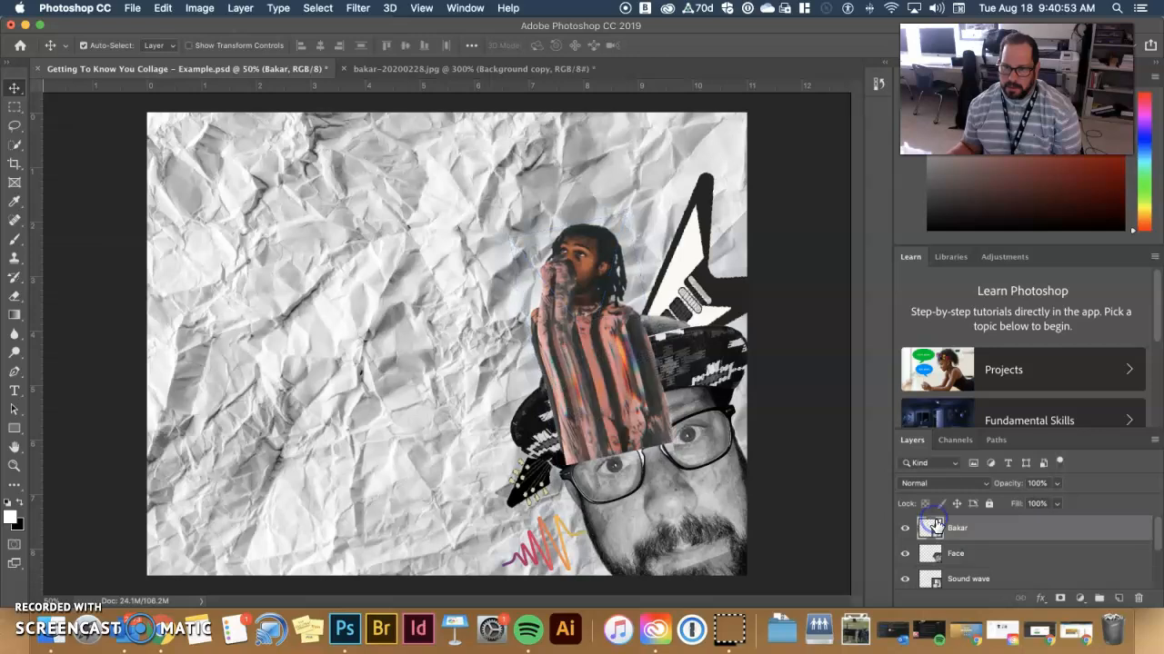
click(592, 332)
key(super+t)
click(593, 318)
drag(593, 318, 434, 333)
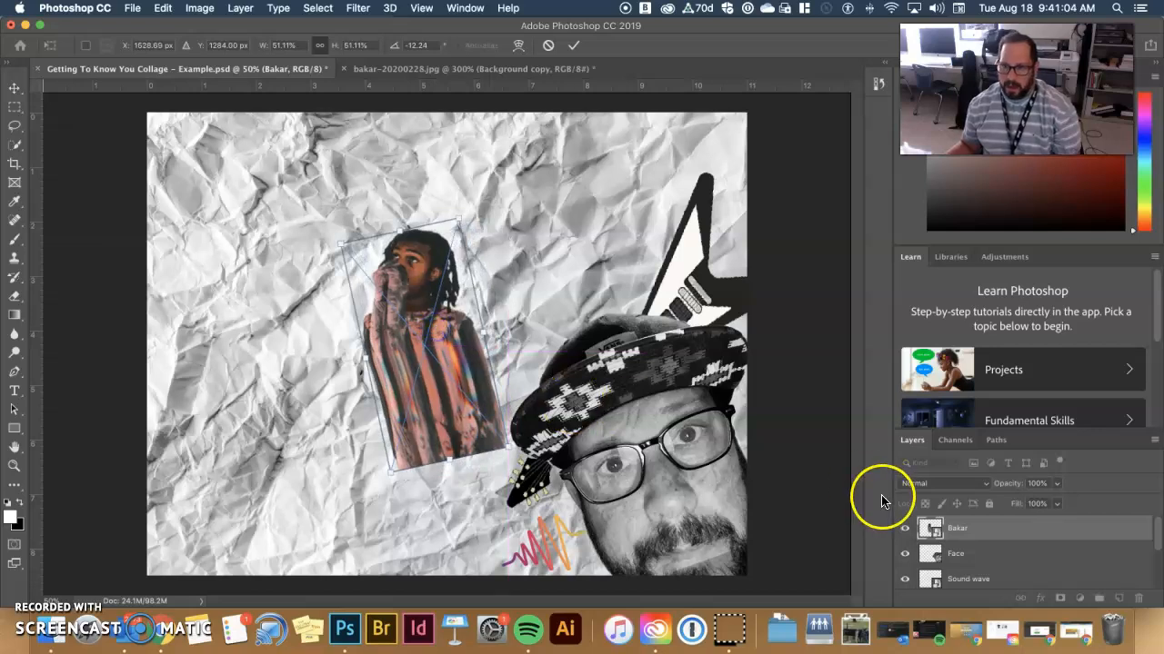
Step: Reorder the Bakar layer beneath the Face layer and move the cutout behind the top of the hat
click(934, 528)
drag(934, 527, 934, 565)
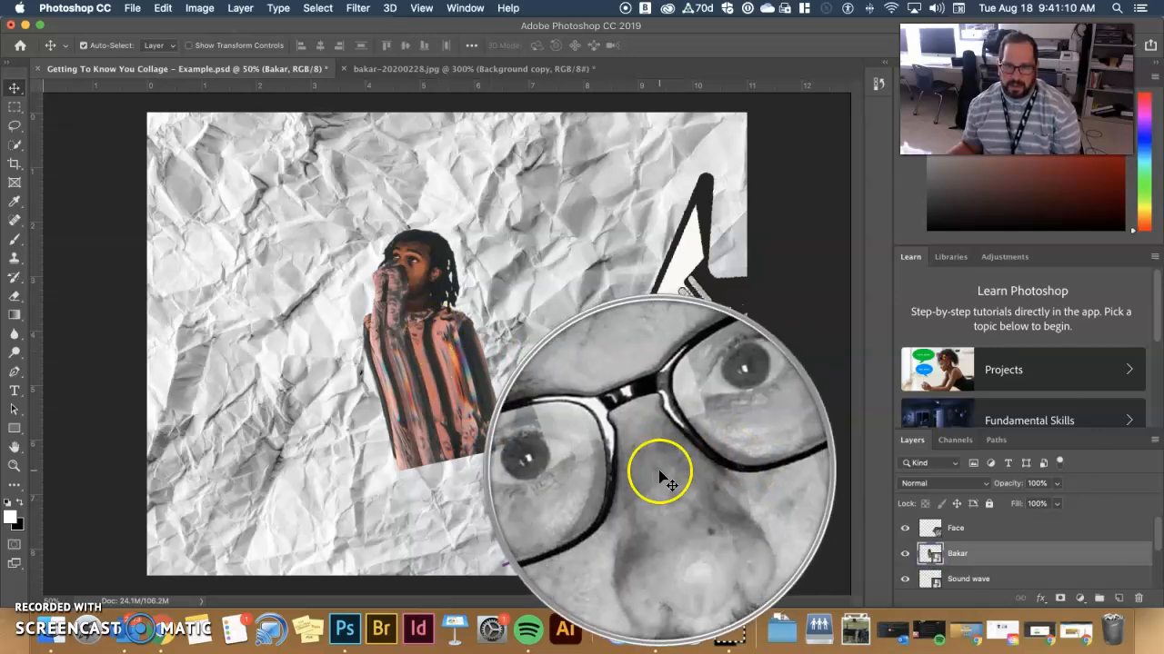
drag(442, 337, 591, 300)
scroll(966, 551, down, 2)
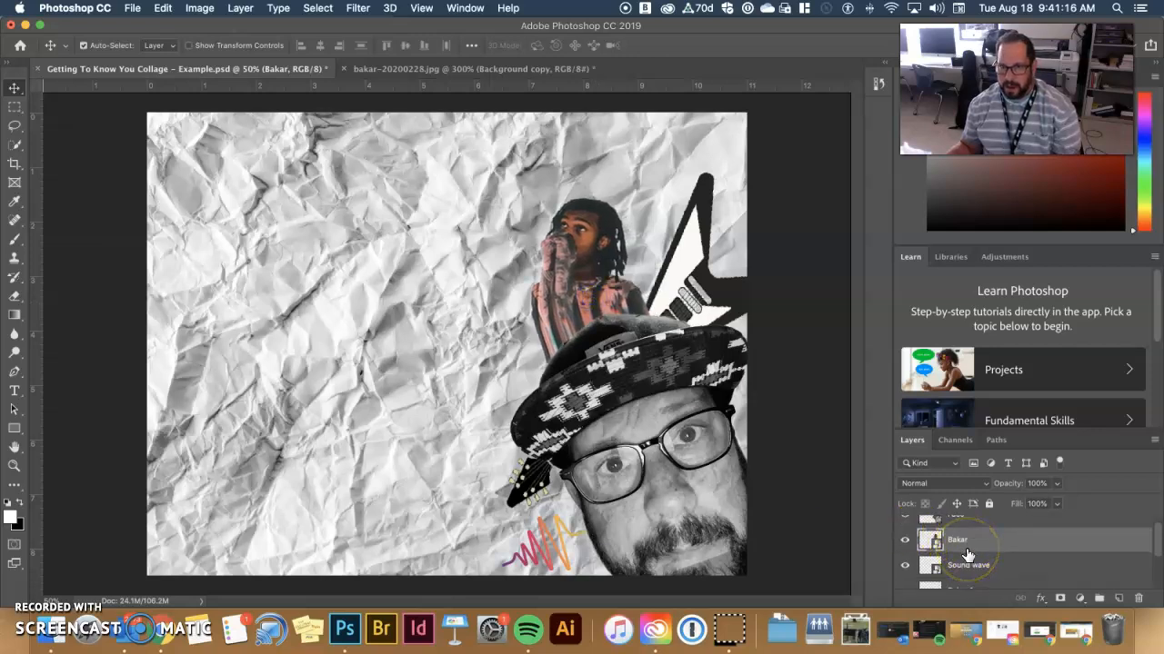
Step: Reorder the Bakar layer beneath the Guitar layer, directly above Layer 0 copy, so the cutout sits behind the guitar
scroll(967, 554, down, 3)
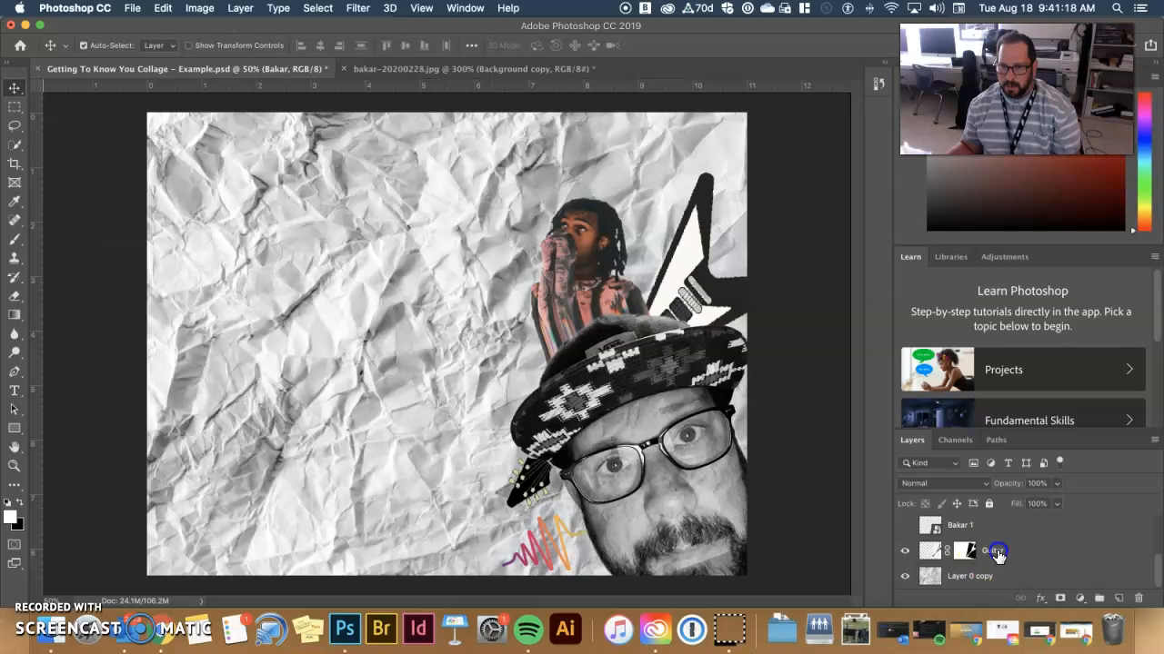
click(997, 552)
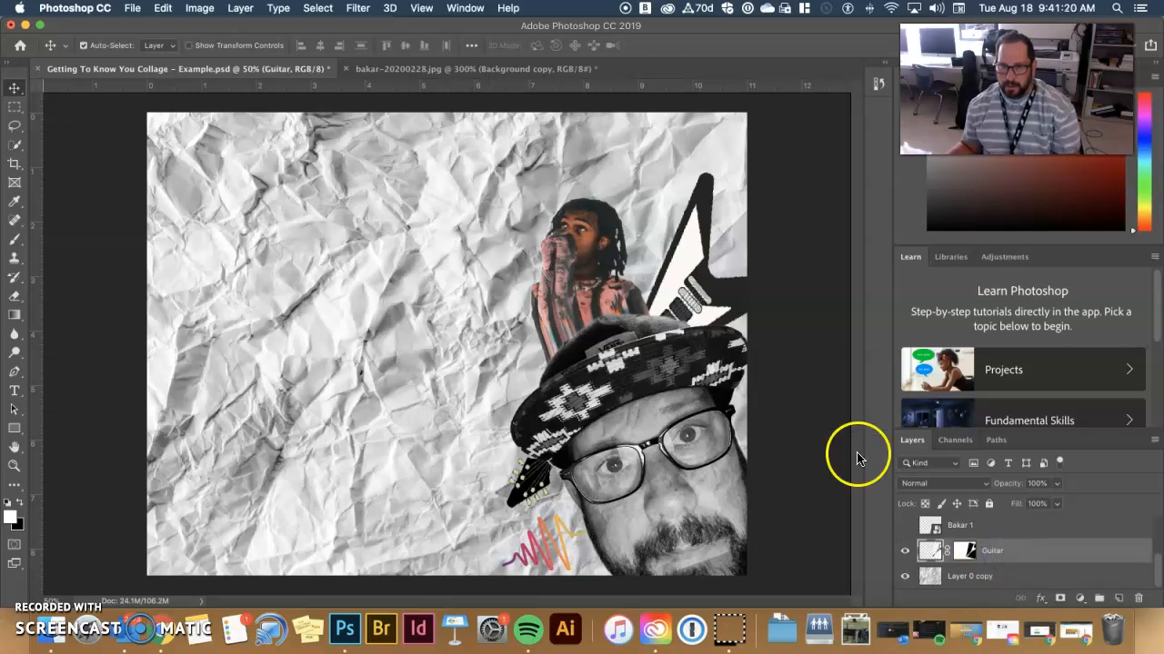
scroll(936, 538, up, 2)
scroll(936, 538, up, 2)
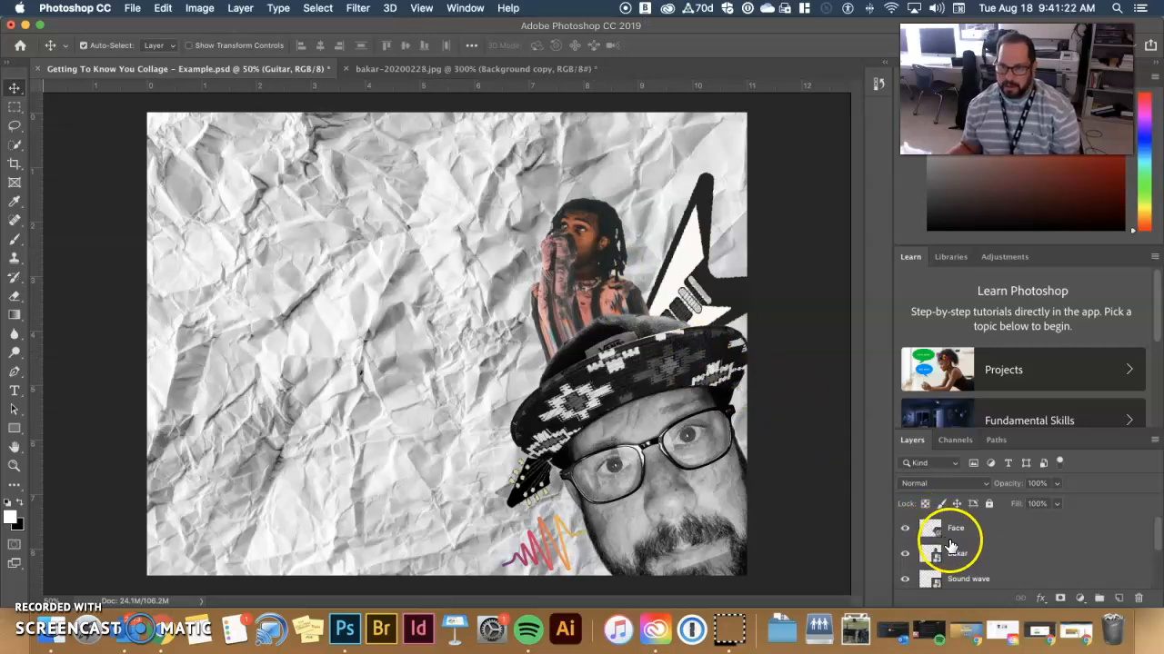
drag(964, 574, 975, 567)
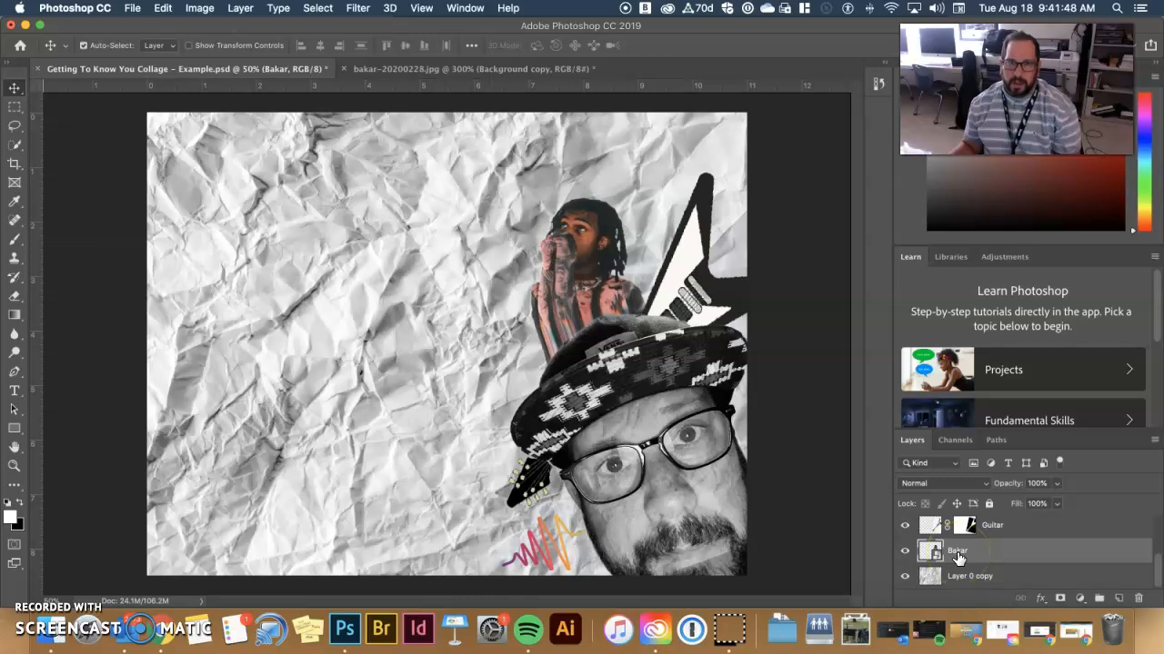
click(649, 413)
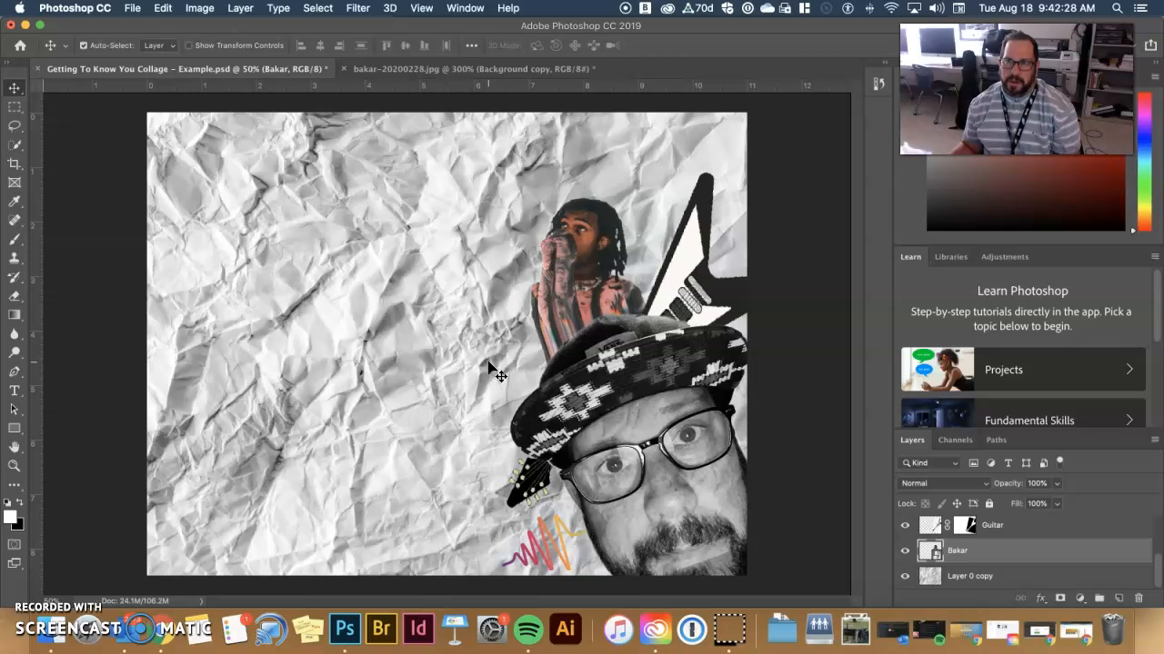
click(498, 371)
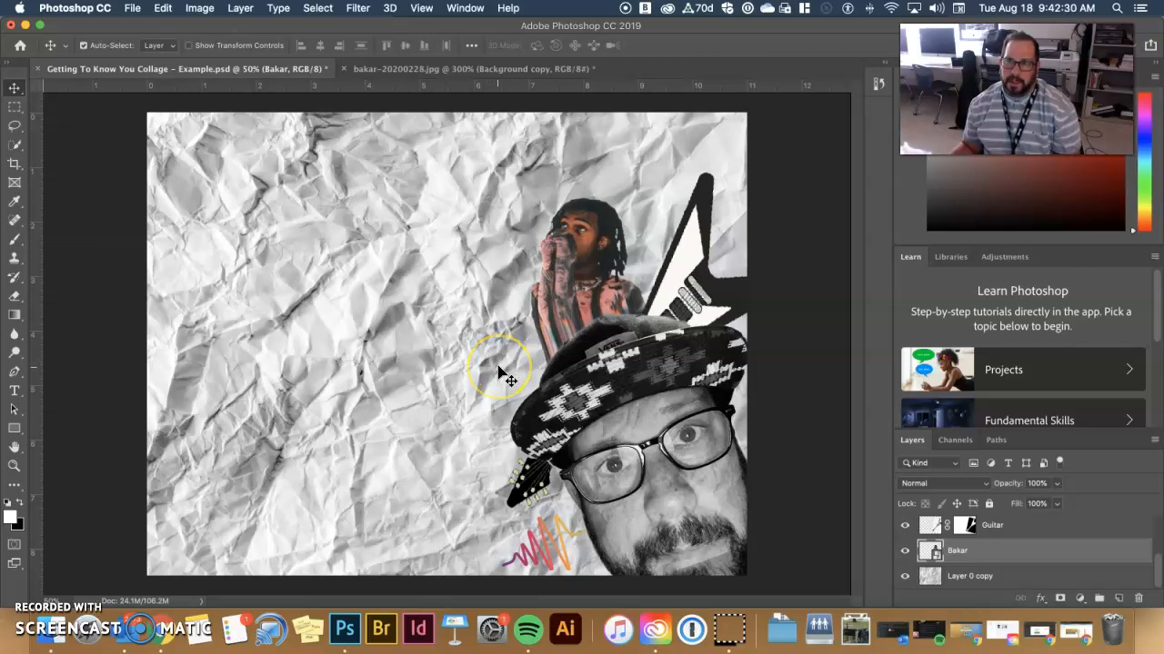